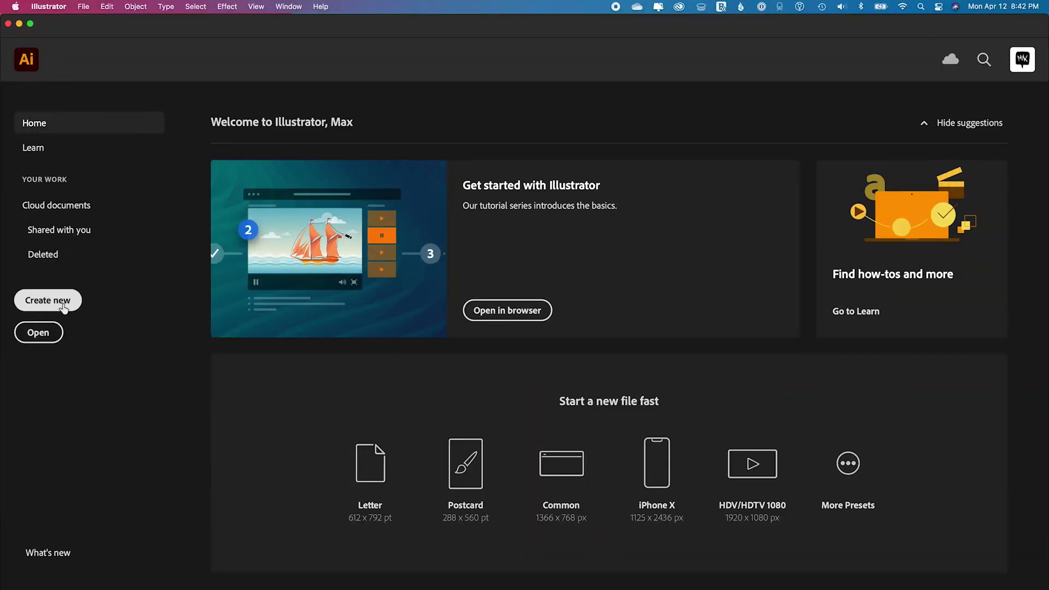
Create a new 1920 × 1080 pixel document in RGB Color mode
click(49, 301)
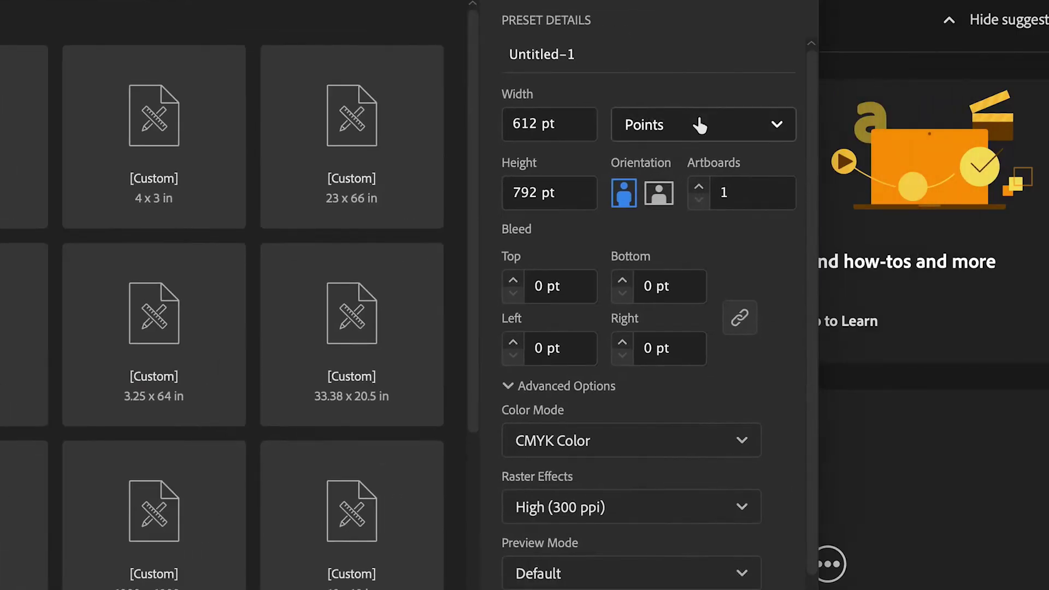
click(702, 122)
click(679, 167)
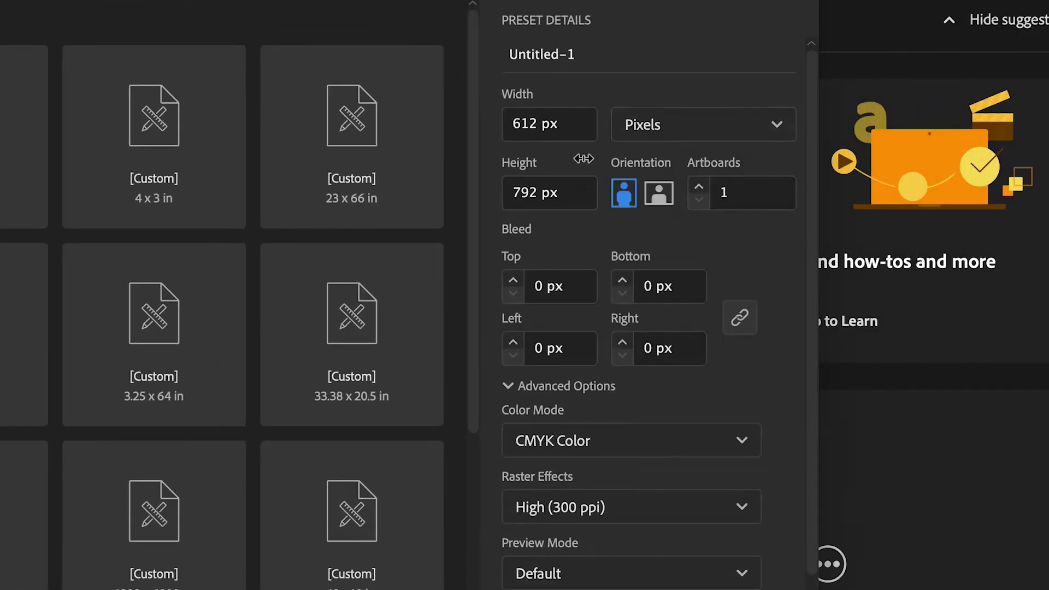
double_click(536, 124)
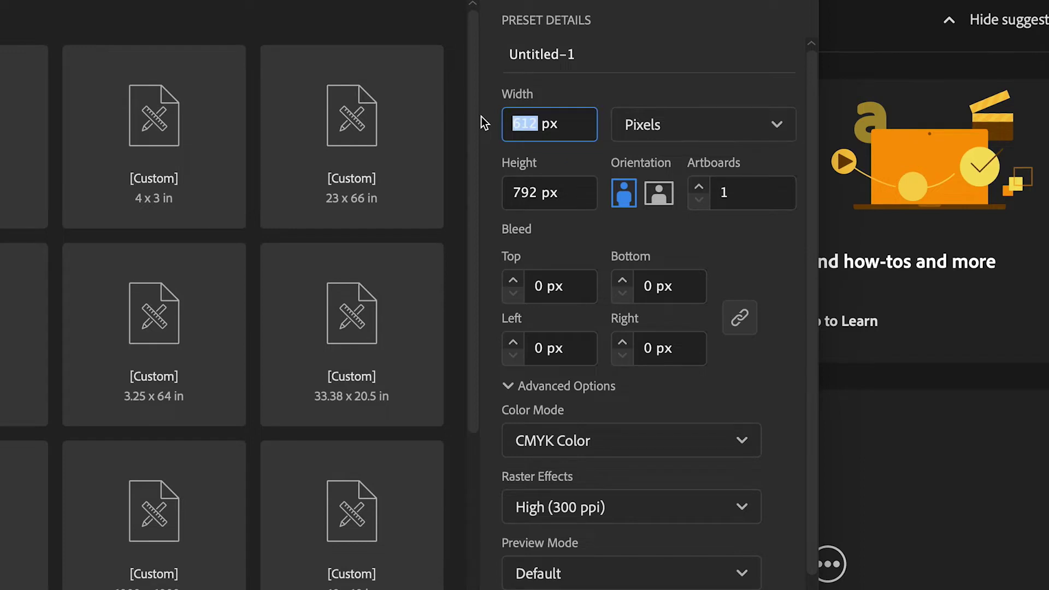
text(1920)
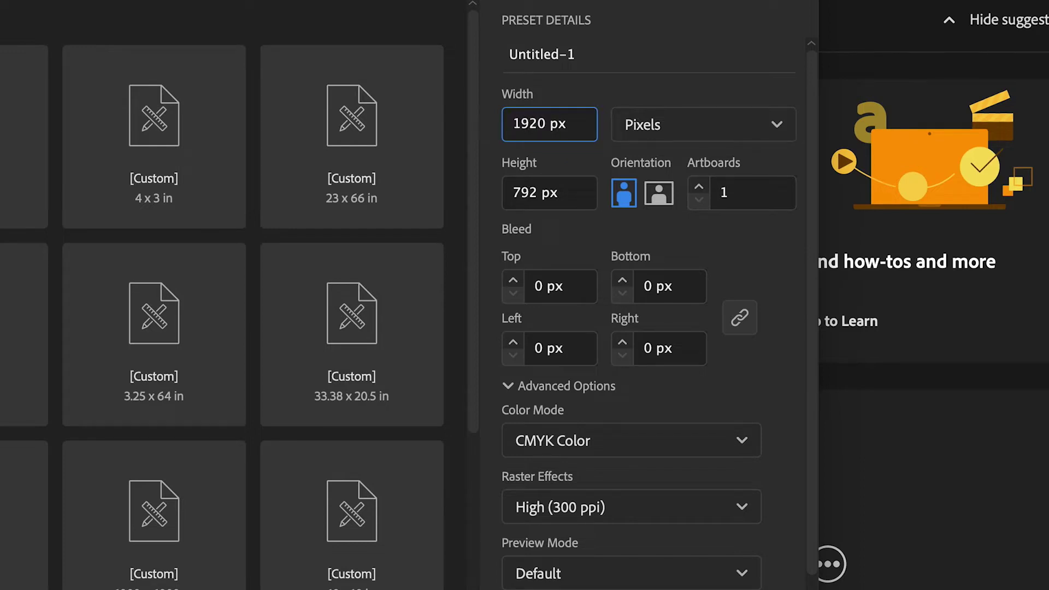
double_click(539, 197)
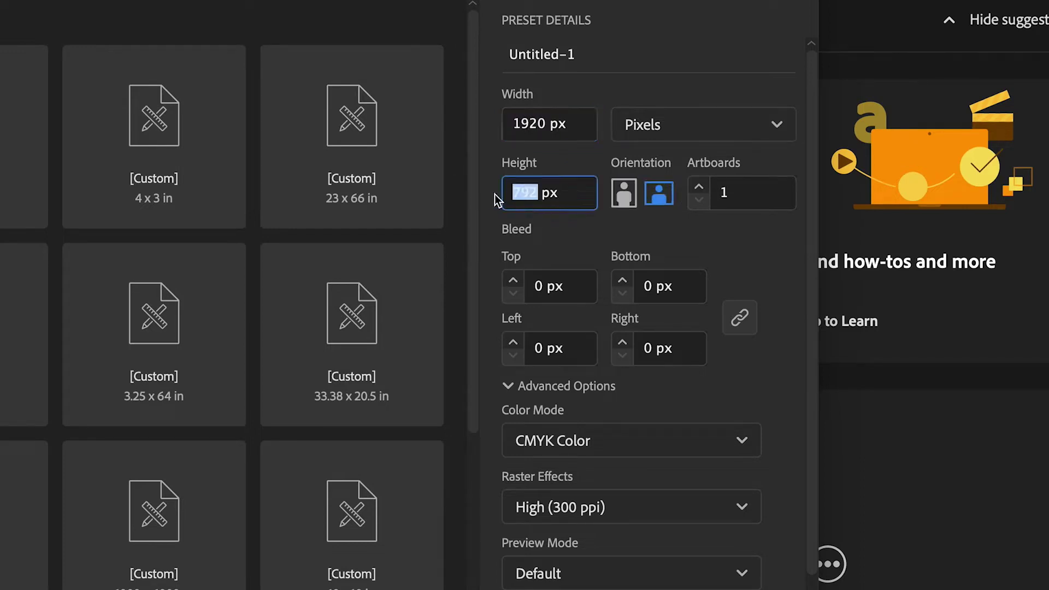
text(1080)
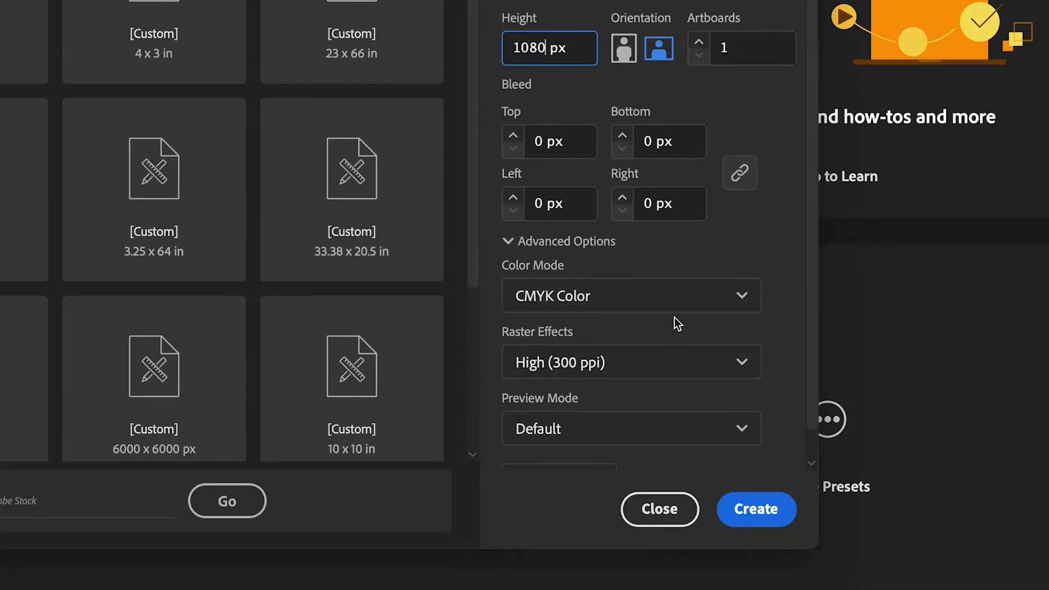
click(670, 300)
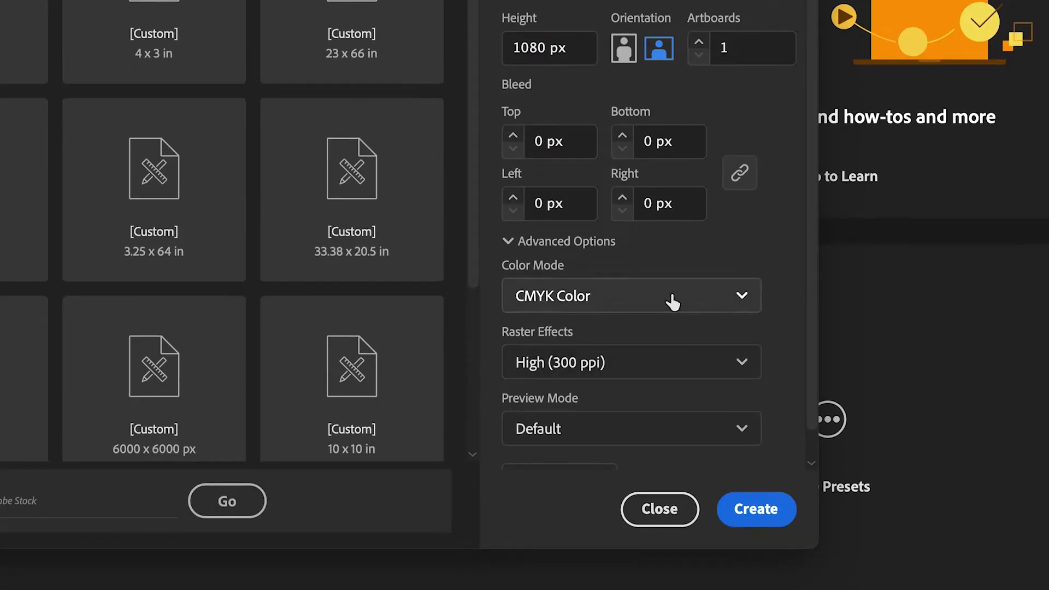
click(649, 334)
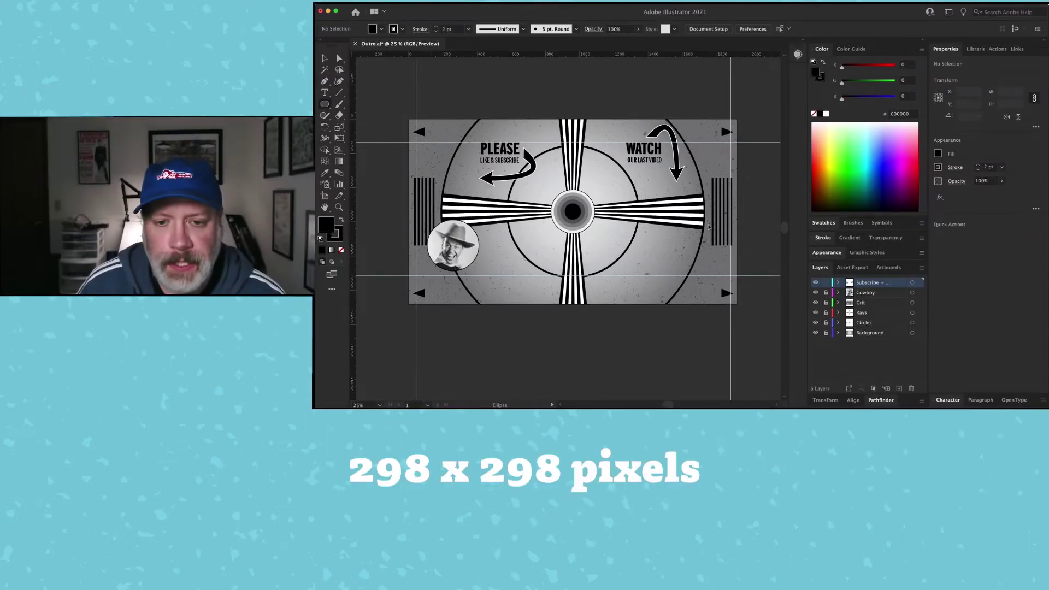
Draw a 298-pixel black circle, unlock Cowboy, and centre it horizontally over the cowboy photo
click(432, 150)
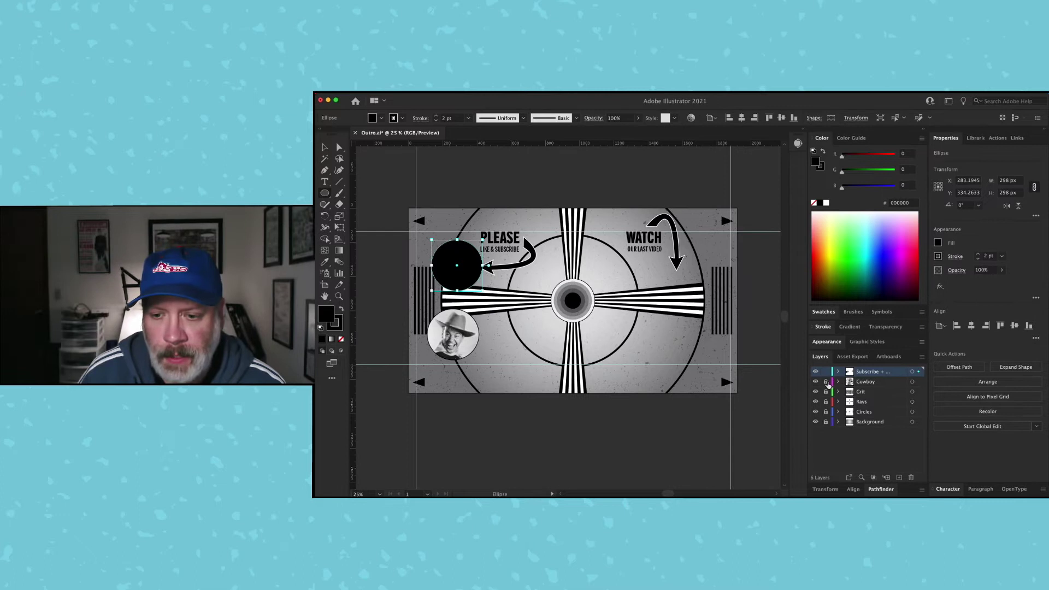
click(828, 384)
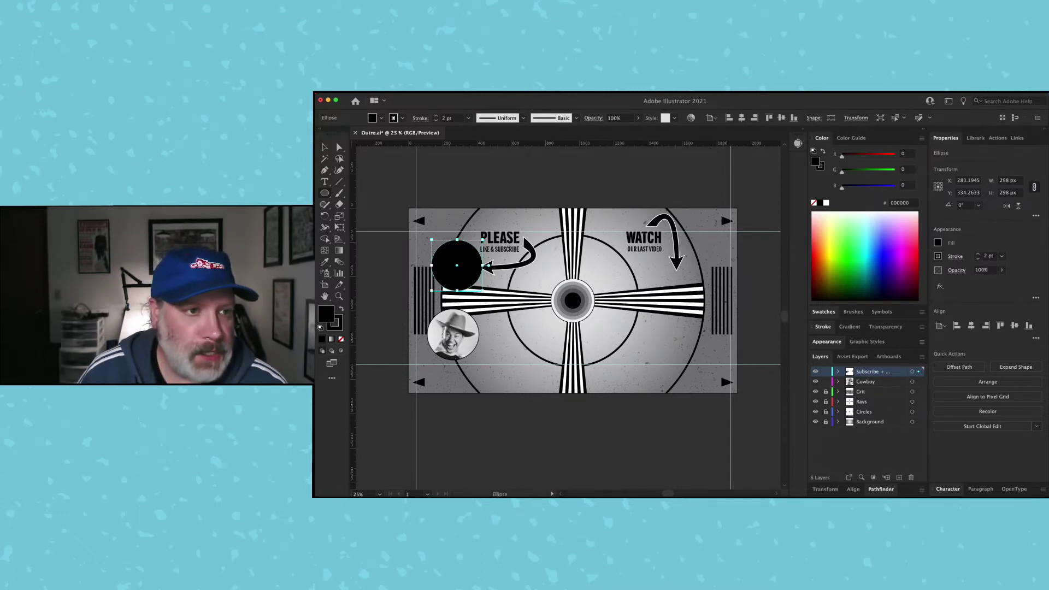
click(326, 149)
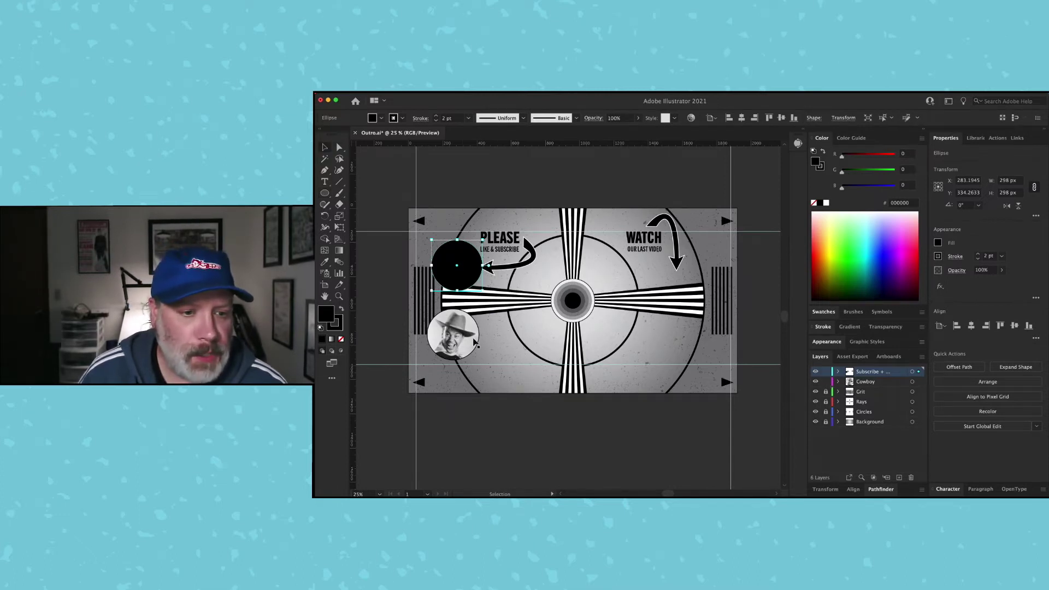
key(shift)
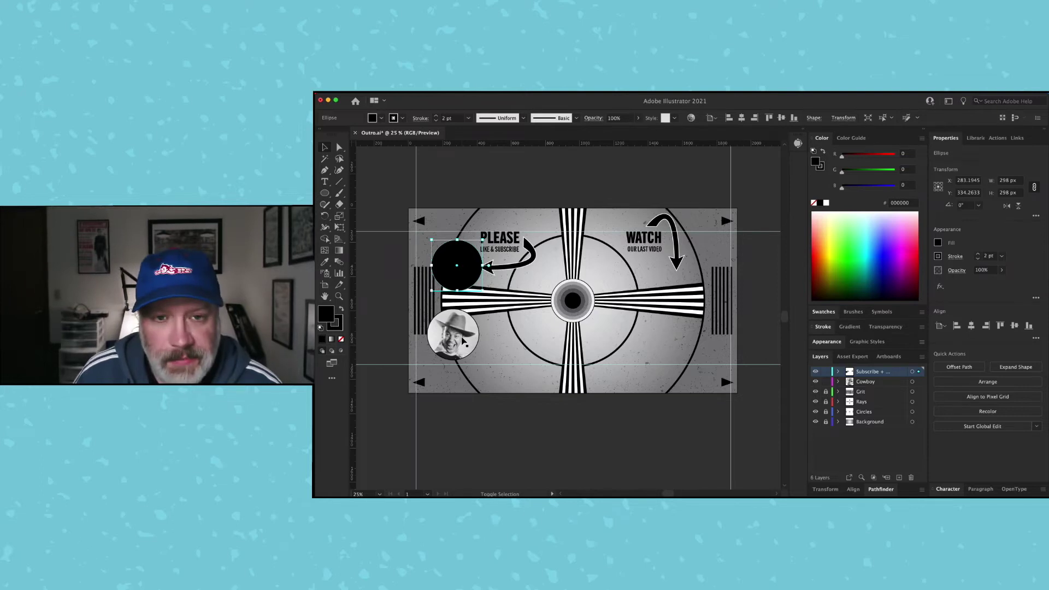
shift+click(468, 346)
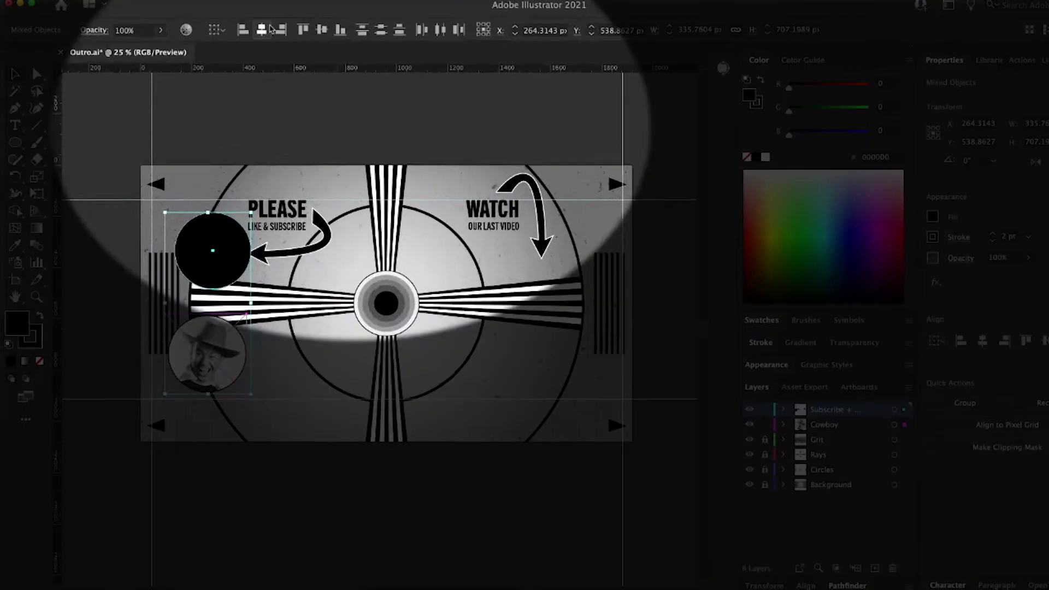
click(262, 29)
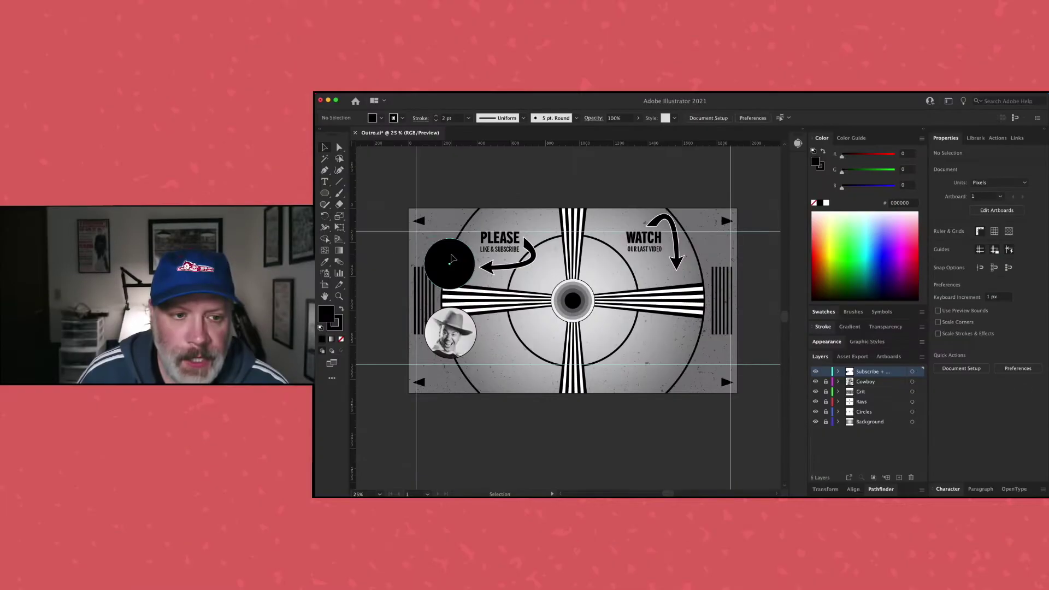
click(448, 282)
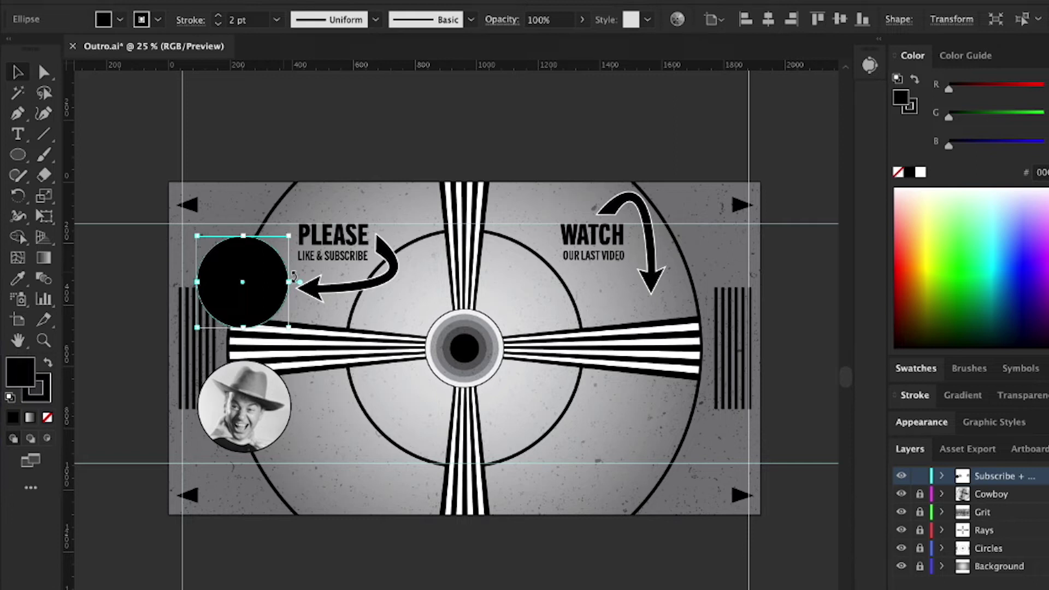
Set the black circle's stroke to None and deselect it
key(slash)
click(478, 115)
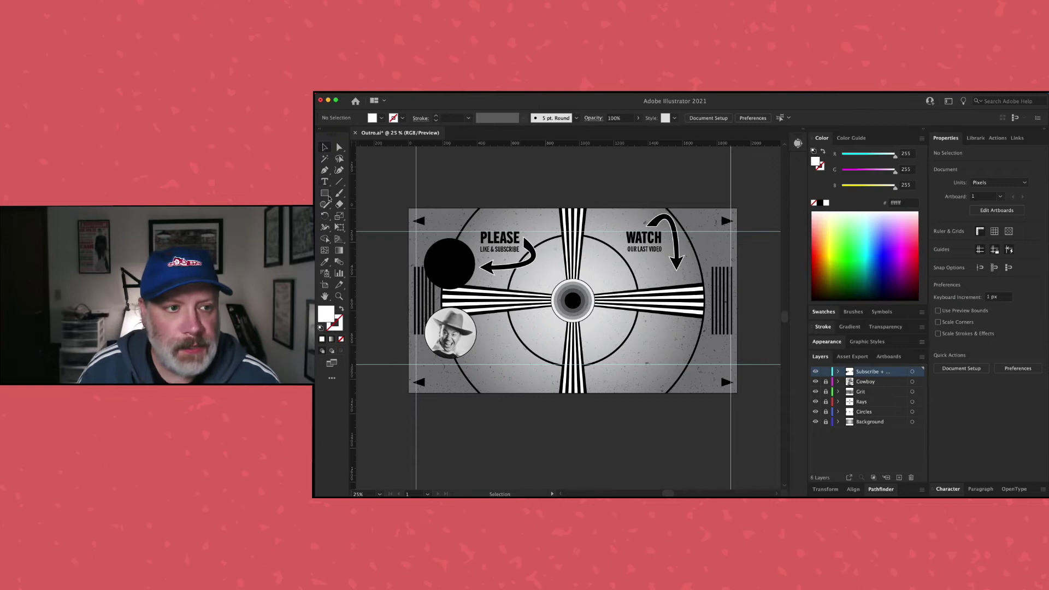
Draw an 861 × 482-pixel white rectangle beneath WATCH and swap fill and stroke colours
click(329, 197)
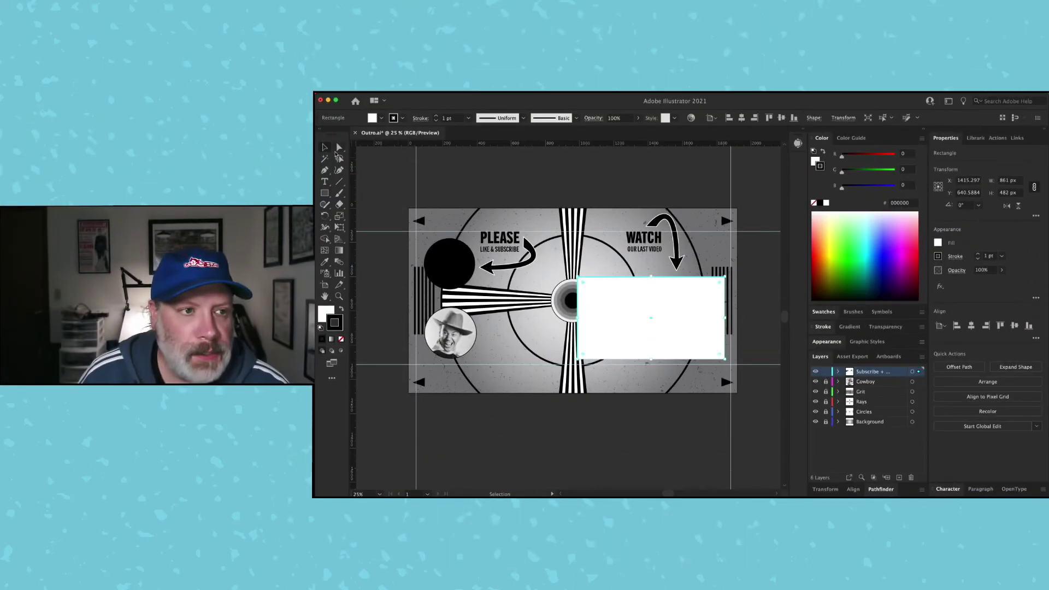
key(super+shift+a)
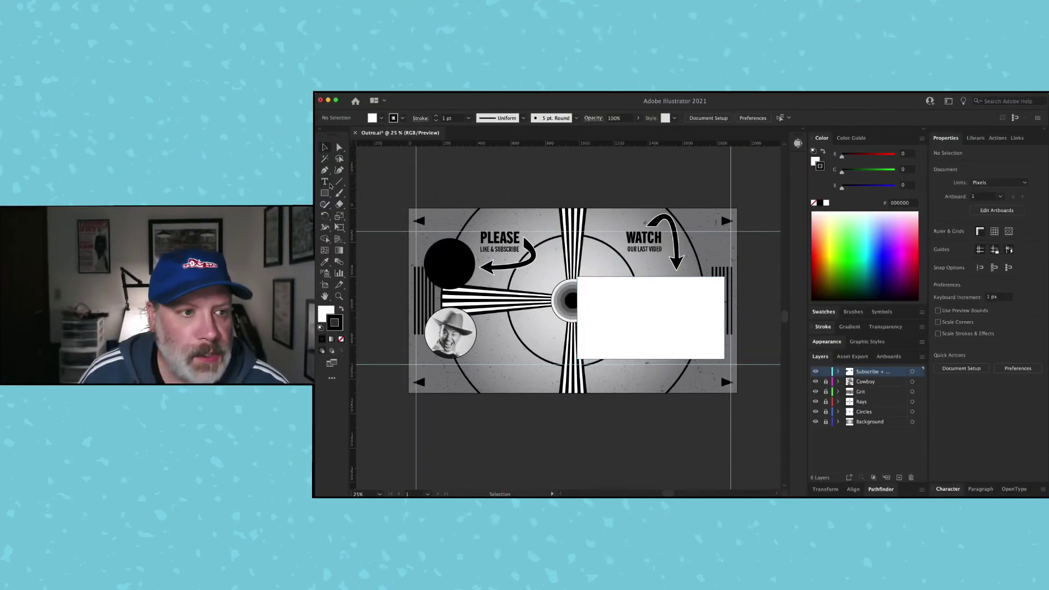
click(326, 193)
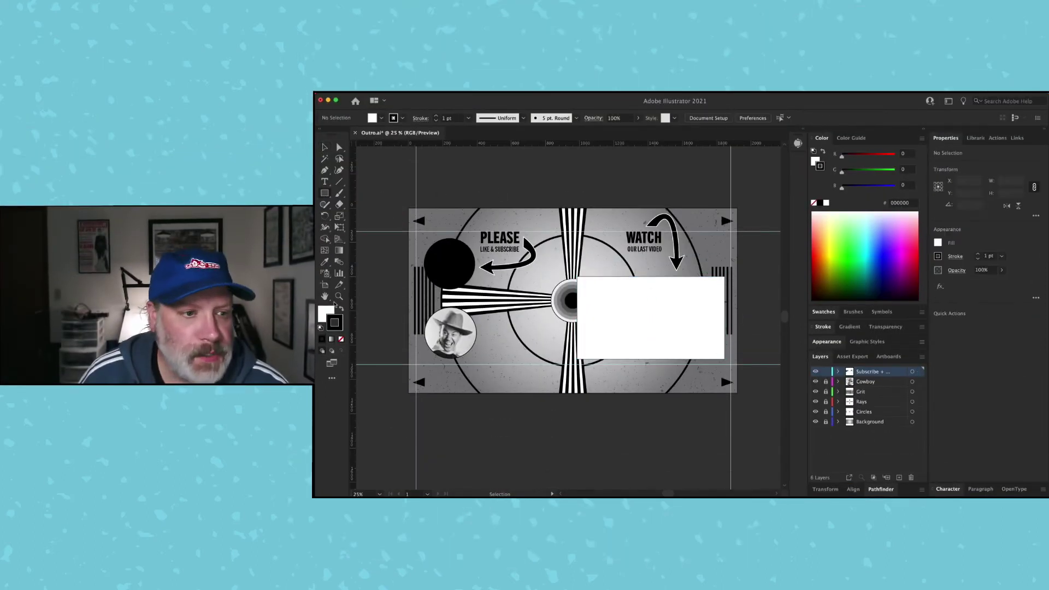
click(344, 308)
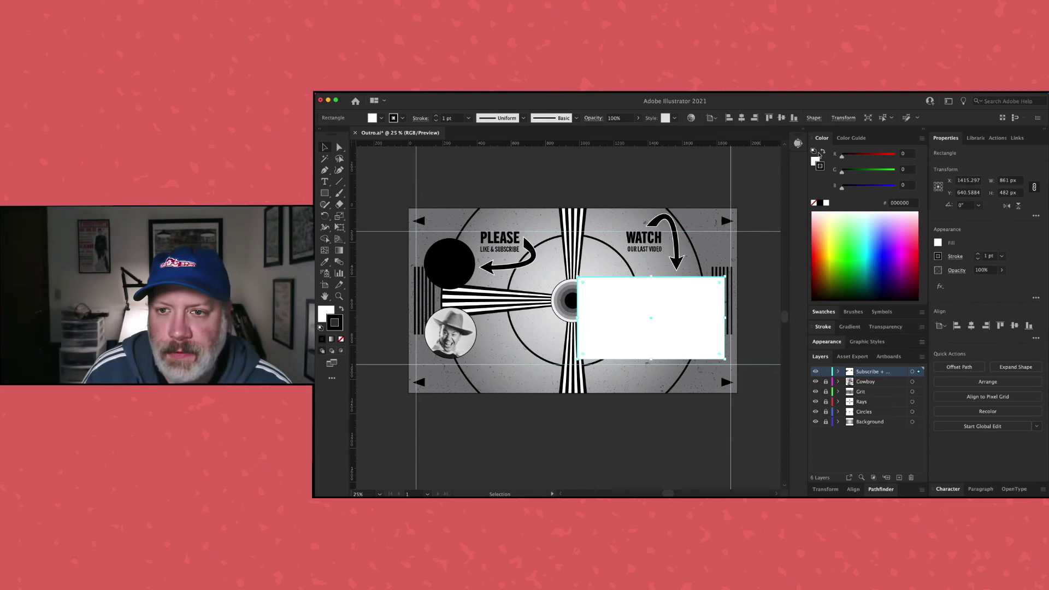
Fill the 861 × 482 rectangle with black, set its stroke to None, and deselect
click(816, 161)
click(820, 204)
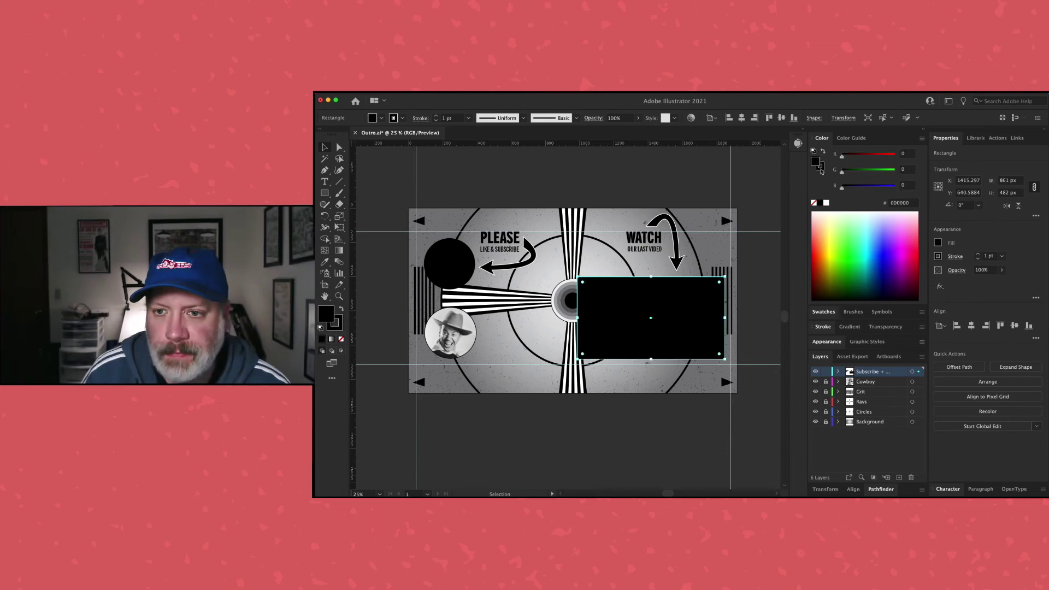
click(820, 167)
click(814, 204)
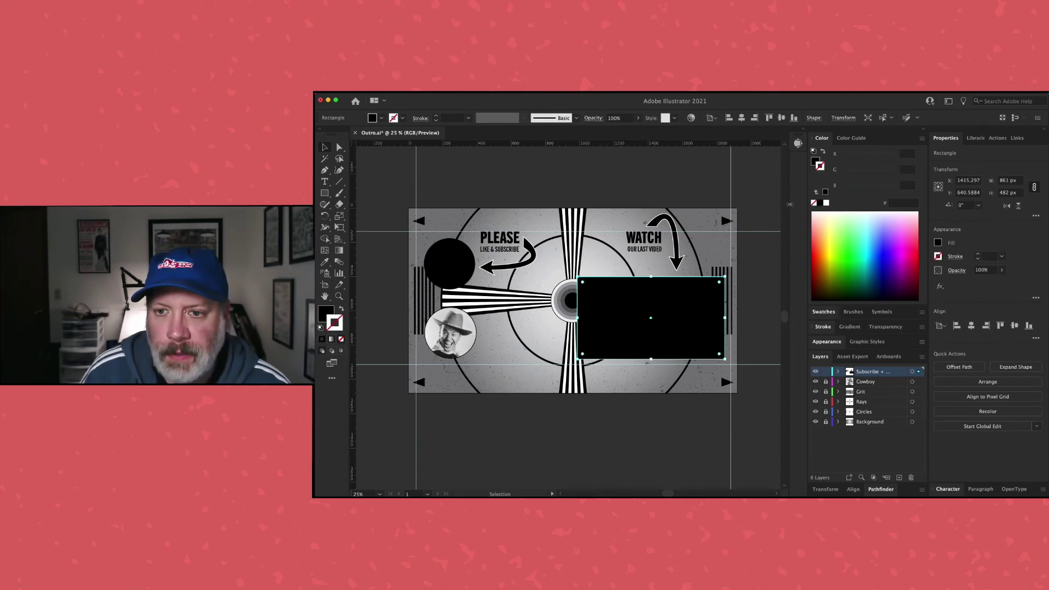
click(700, 189)
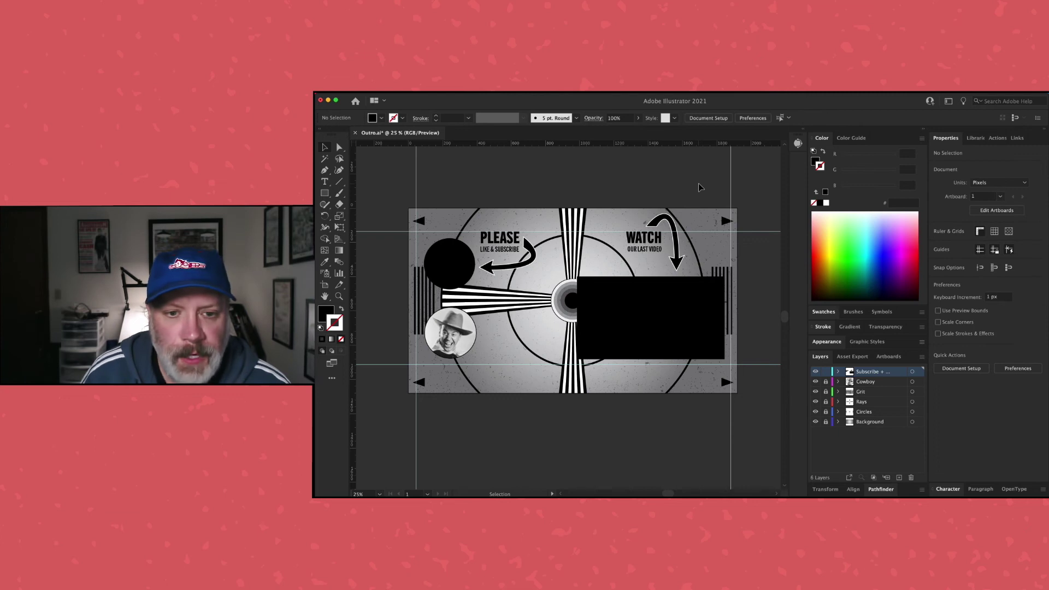